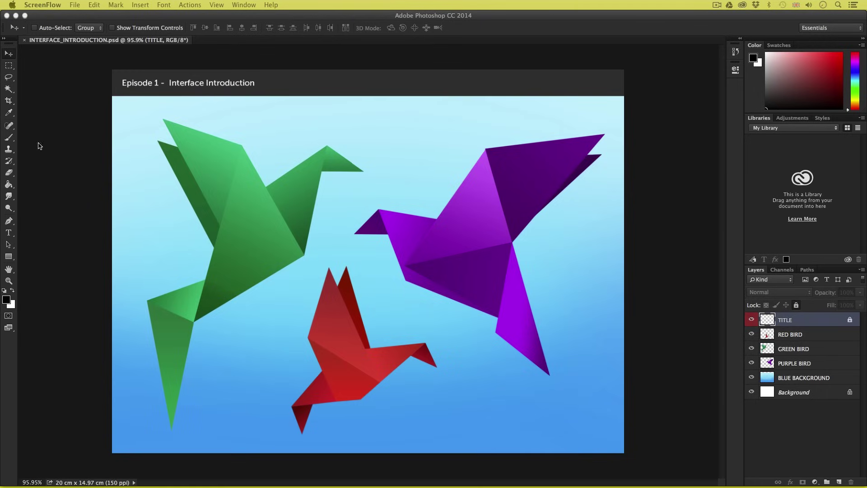
- Activate the Photoshop window showing INTERFACE_INTRODUCTION.psd with its three origami birds
left_click(25, 43)
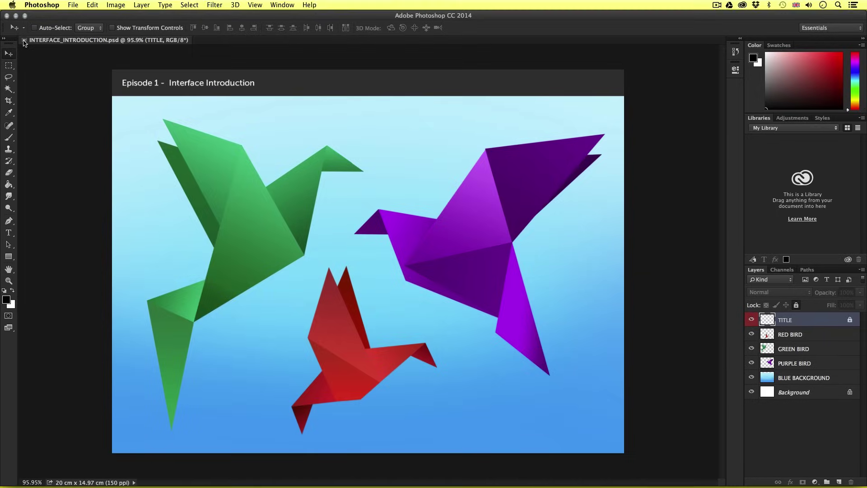
- Close the INTERFACE_INTRODUCTION.psd document tab so no file remains open
left_click(25, 42)
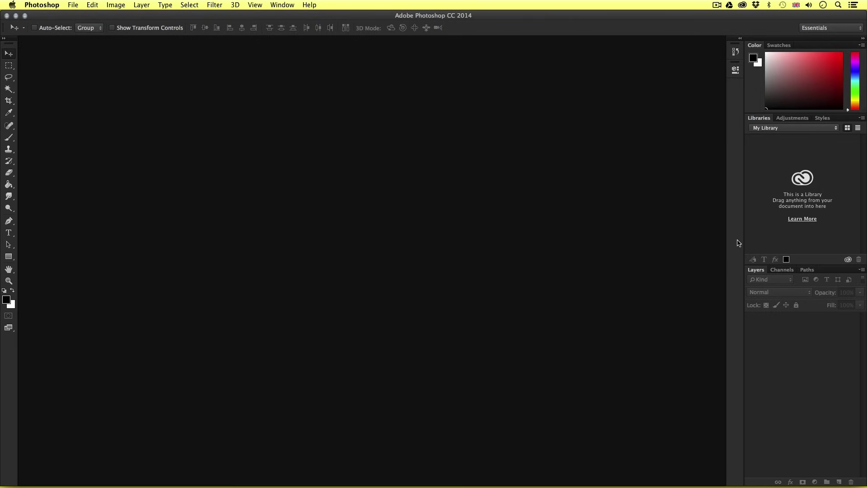
left_click(736, 53)
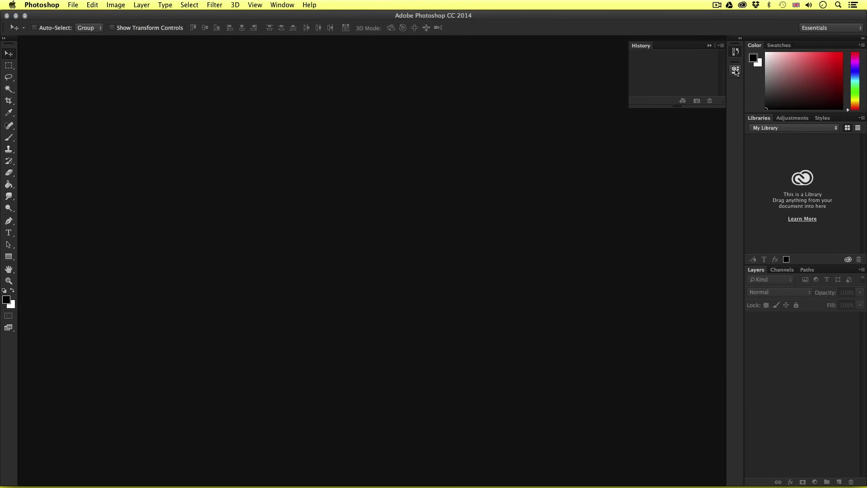
left_click(736, 71)
left_click(736, 71)
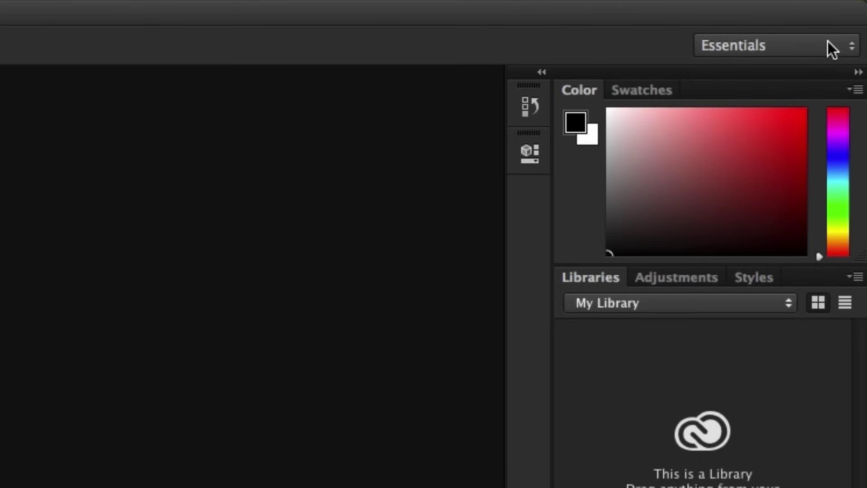
- Switch through the 3D, Painting and Typography workspace presets in turn
left_click(852, 49)
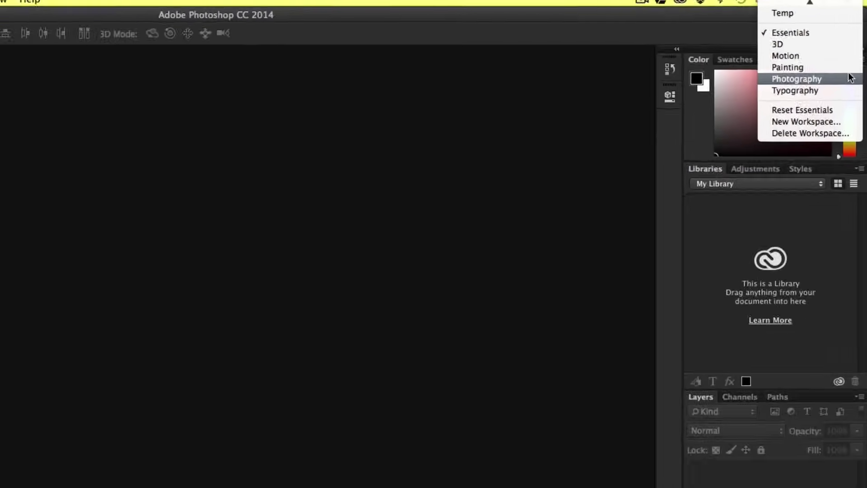
left_click(852, 36)
left_click(848, 29)
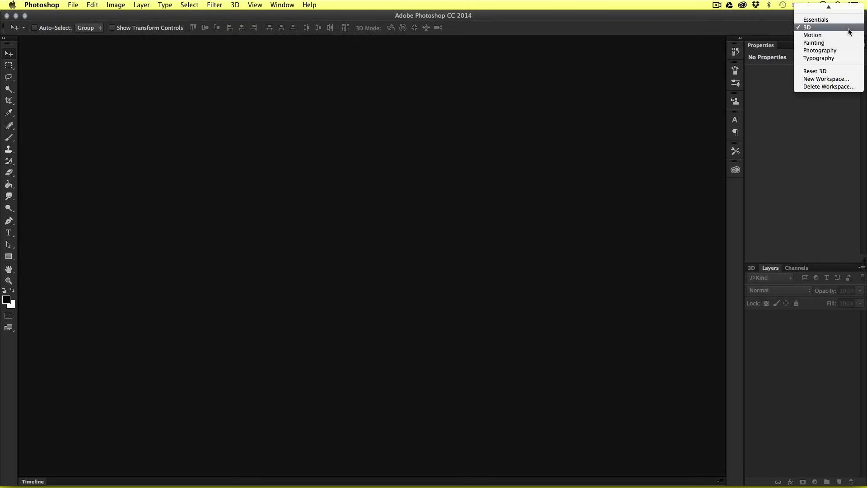
left_click(849, 43)
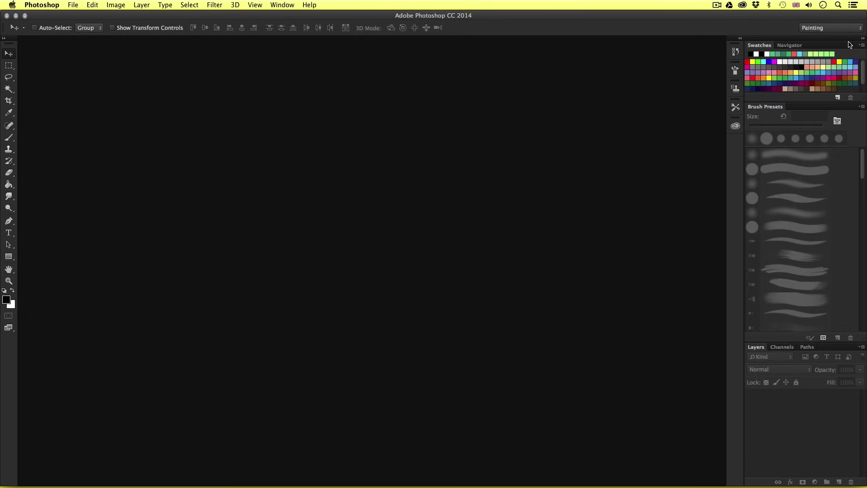
left_click(839, 28)
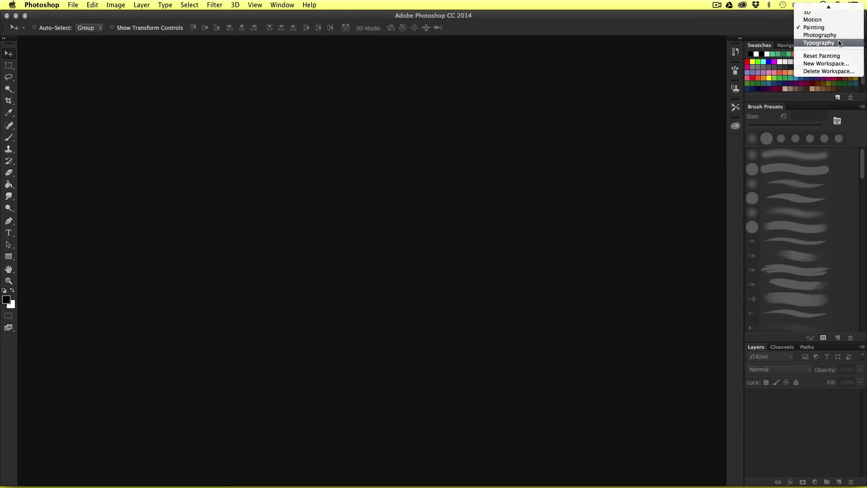
left_click(818, 43)
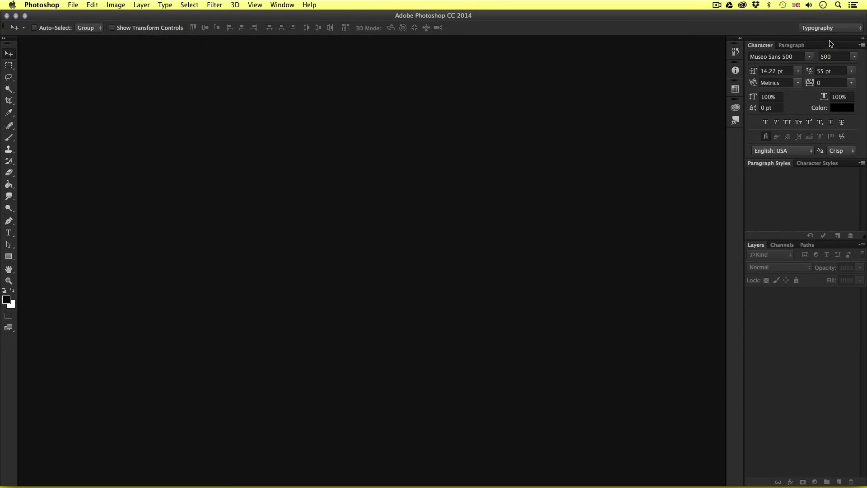
- Revisit the Painting workspace, then the Typography workspace again
left_click(845, 29)
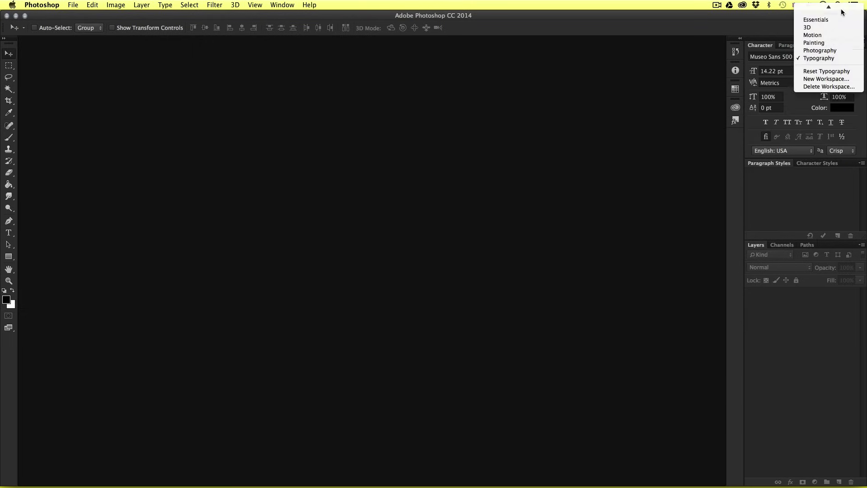
left_click(842, 53)
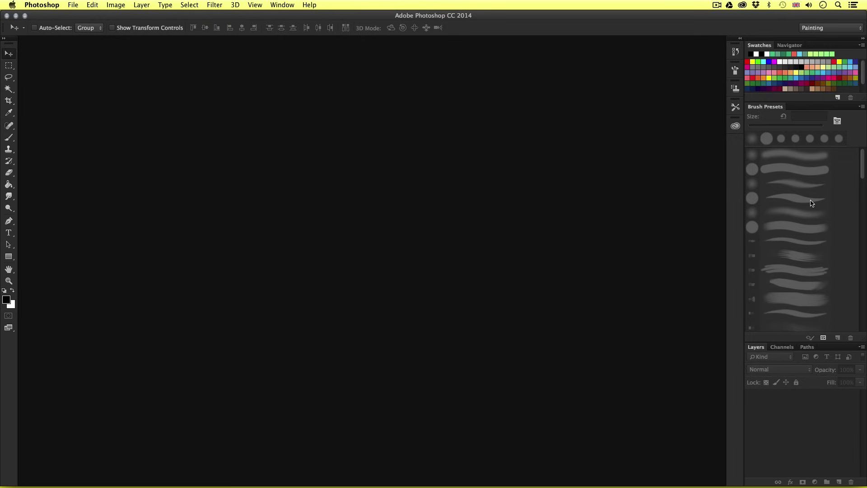
left_click(818, 28)
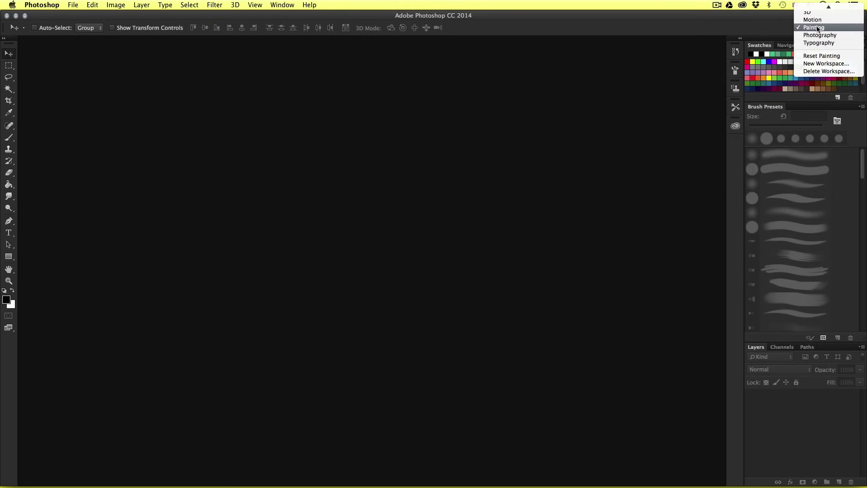
left_click(818, 43)
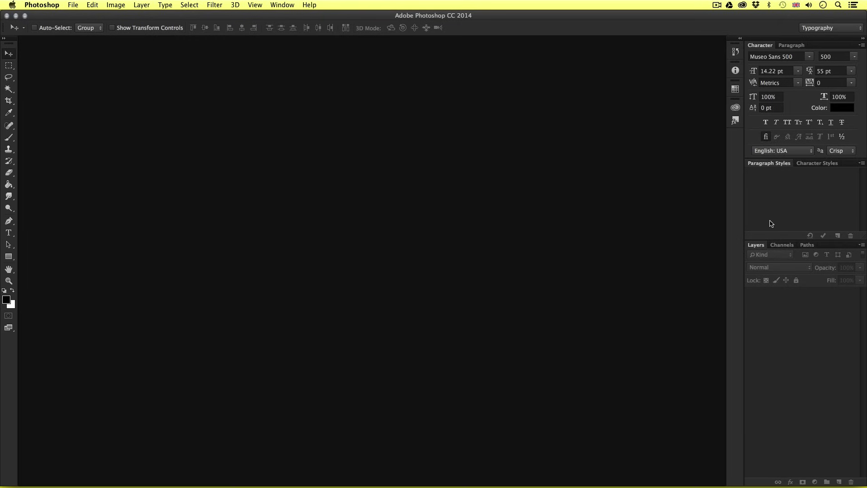
- Return to the Essentials workspace preset
left_click(851, 28)
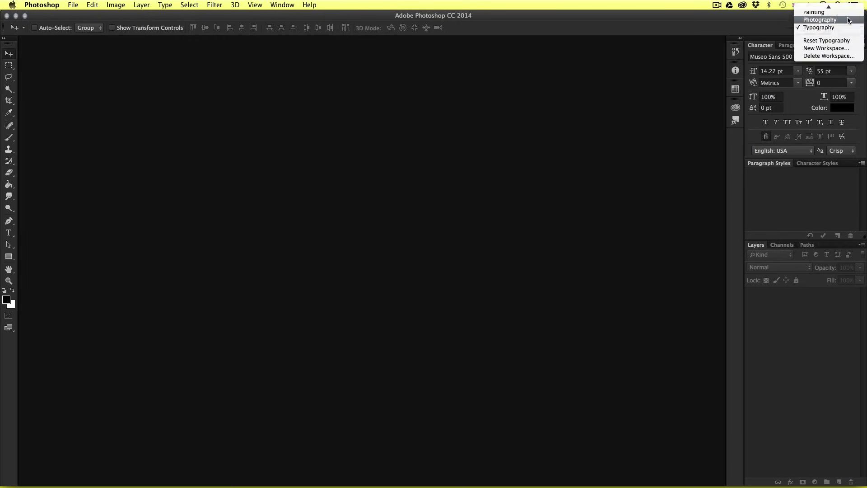
scroll(849, 20, "up", 3)
left_click(836, 28)
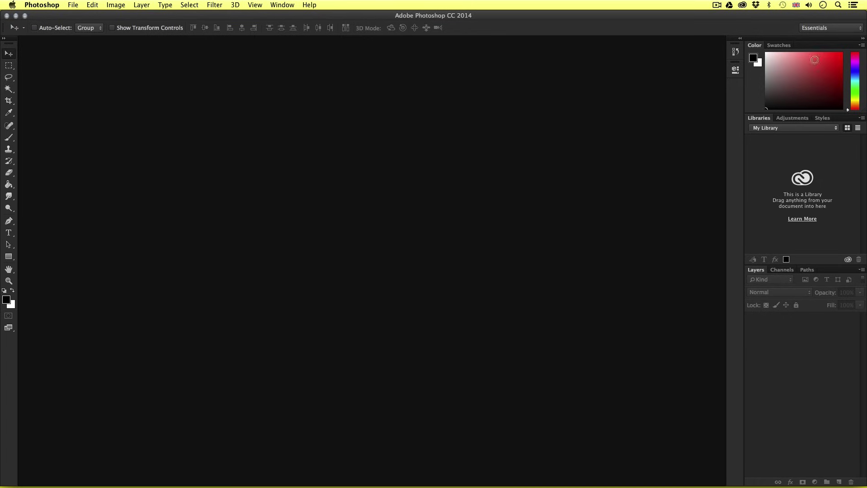
left_click(816, 29)
scroll(816, 26, "up", 1)
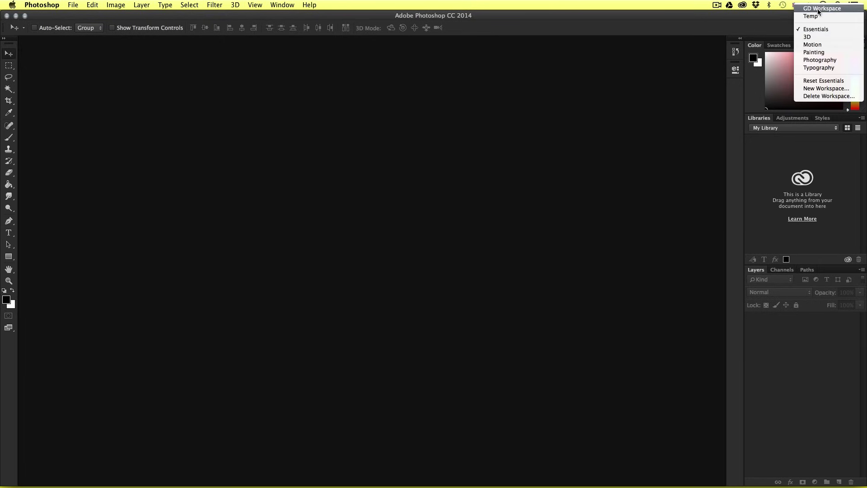
- Switch to GD Workspace and view the Color, Libraries and Swatches tabs in the top group
left_click(818, 9)
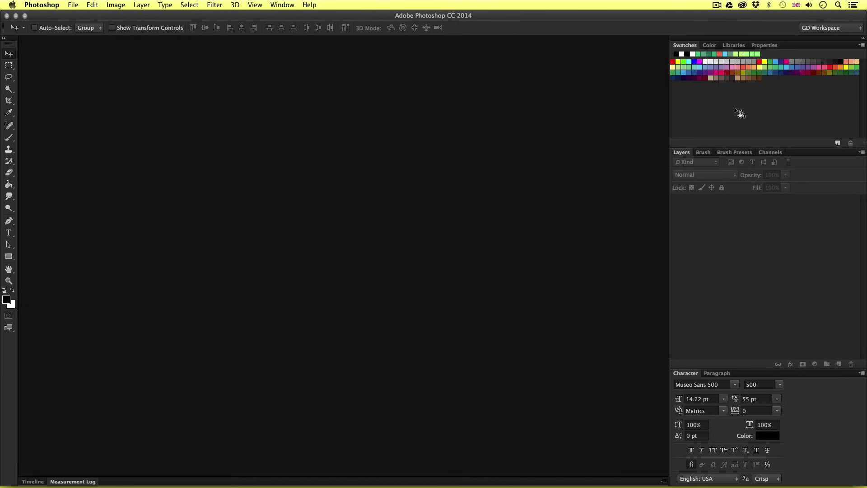
left_click(712, 45)
left_click(740, 45)
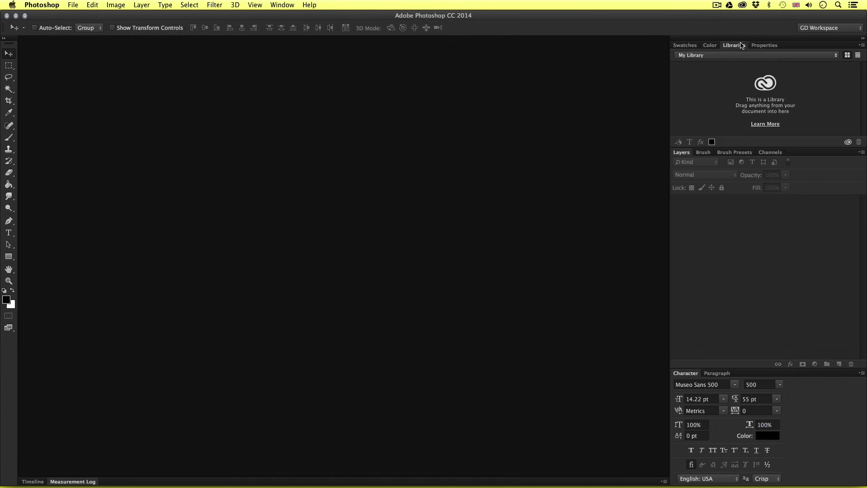
left_click(686, 45)
- View the Brush, Brush Presets and Layers tabs in the lower panel group
left_click(707, 153)
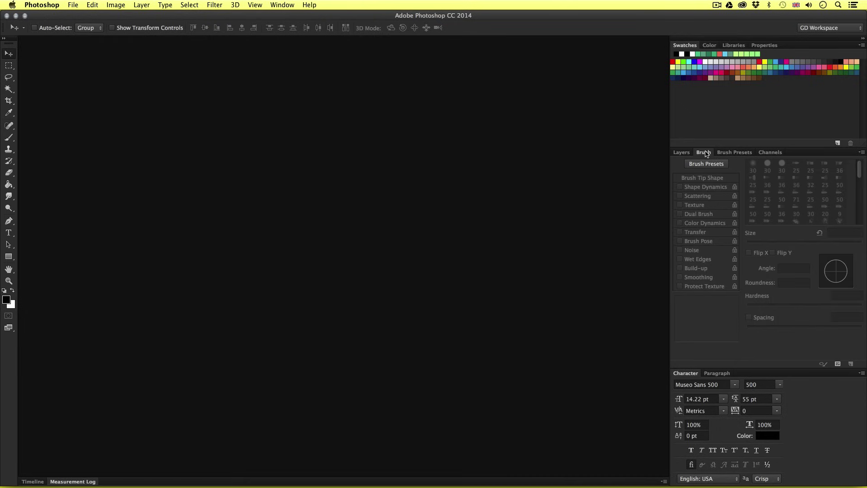
left_click(735, 152)
left_click(682, 153)
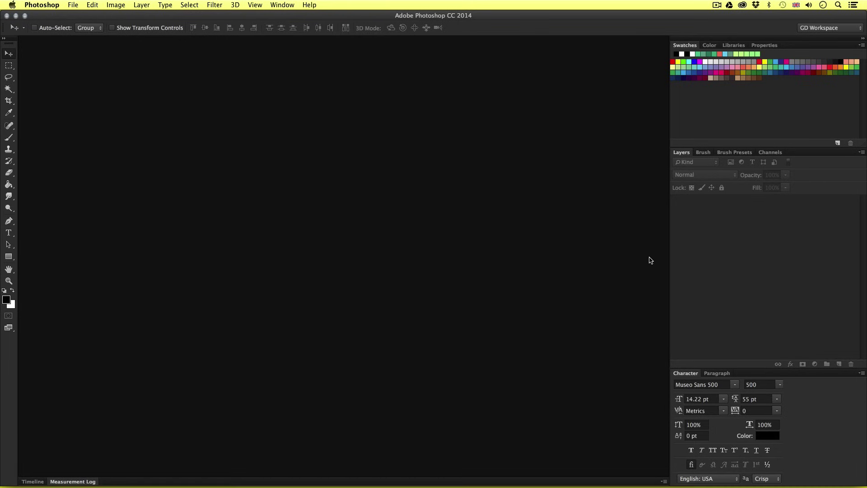
left_click(825, 28)
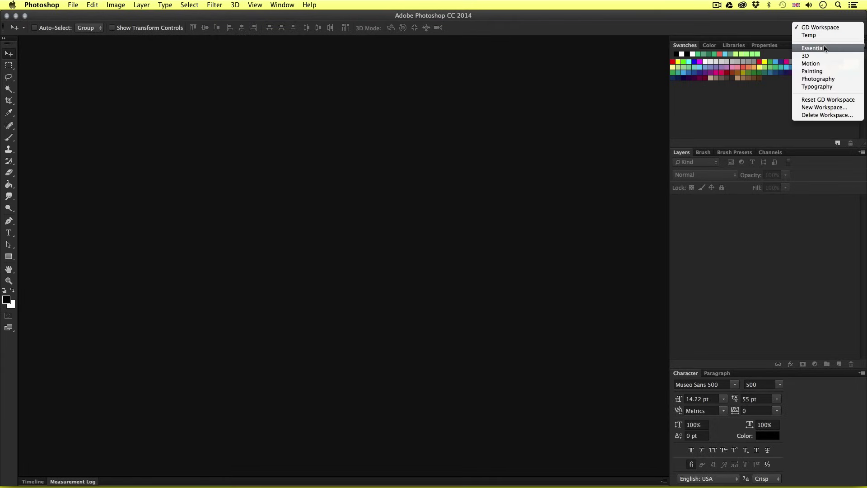
- Return to Essentials and float the History and Properties panels out of the dock
left_click(820, 48)
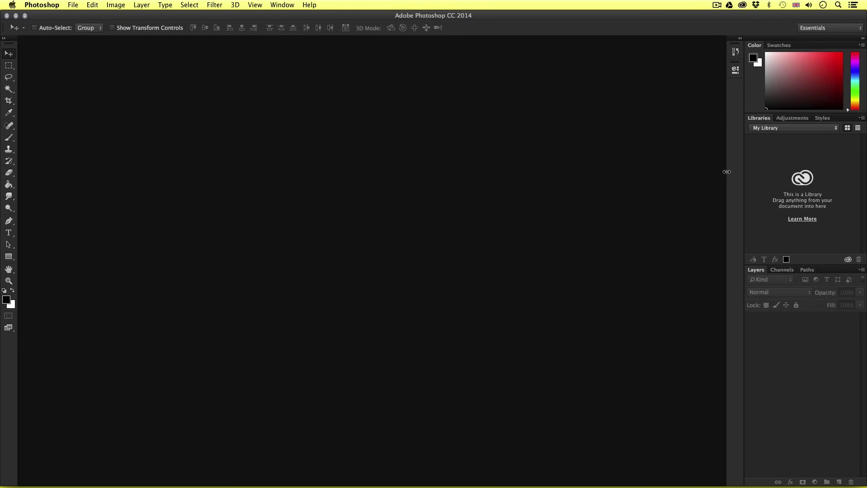
left_click(735, 53)
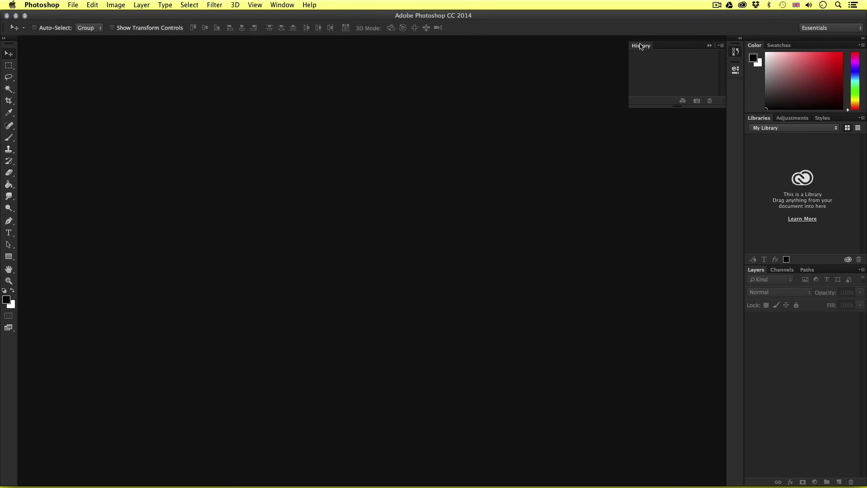
left_click_drag(641, 47, 308, 77)
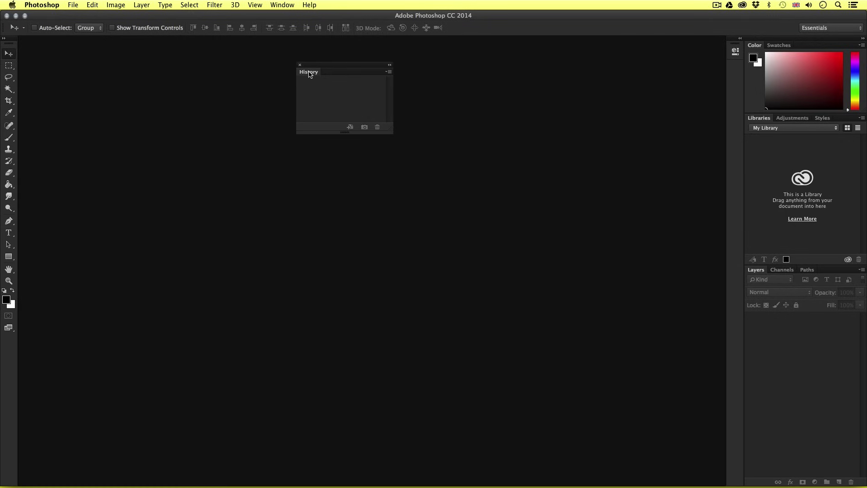
left_click_drag(315, 68, 339, 85)
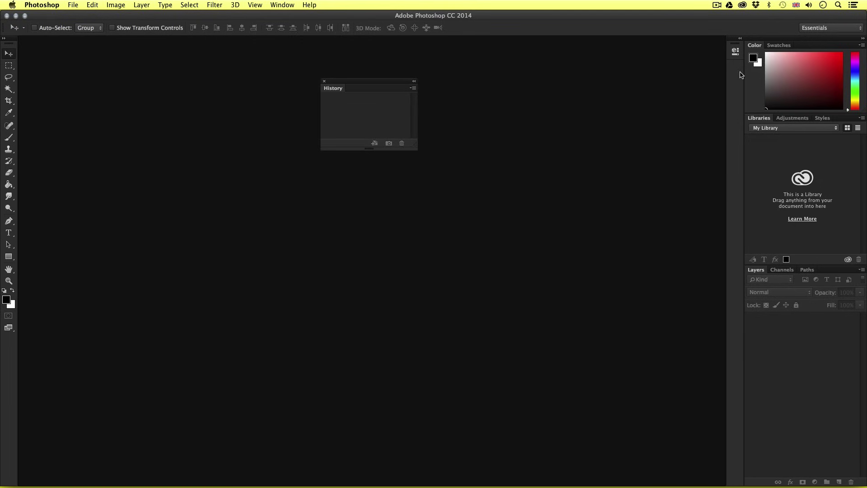
left_click(735, 52)
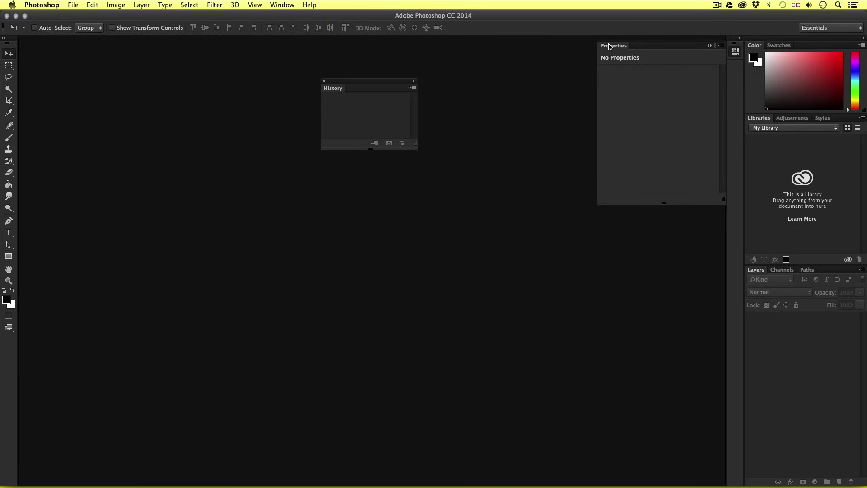
left_click_drag(609, 47, 176, 76)
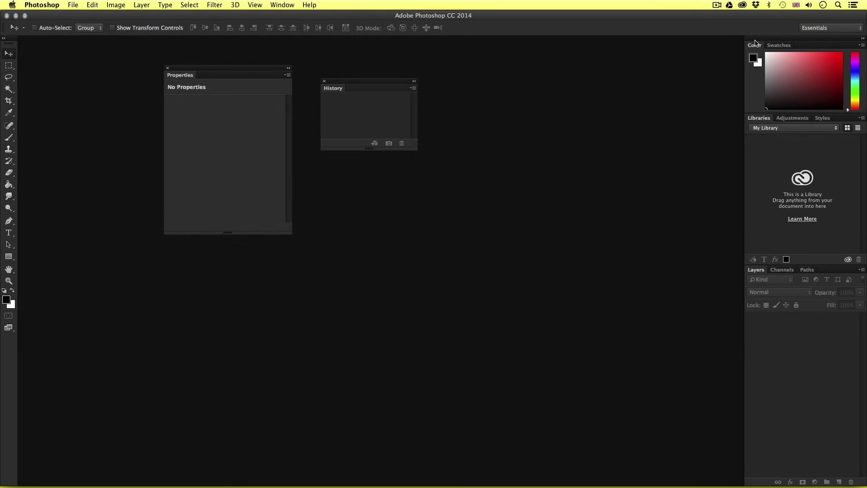
- Float Color, Swatches, Libraries, Styles, Adjustments, Layers, Paths and Channels as separate panels
left_click_drag(756, 43, 461, 67)
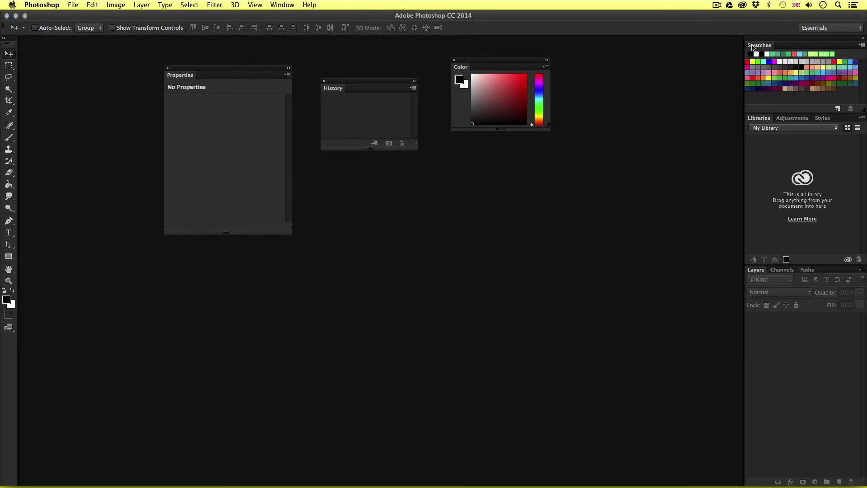
left_click_drag(753, 48, 591, 83)
left_click_drag(760, 47, 494, 195)
left_click_drag(790, 45, 338, 181)
left_click_drag(758, 46, 637, 204)
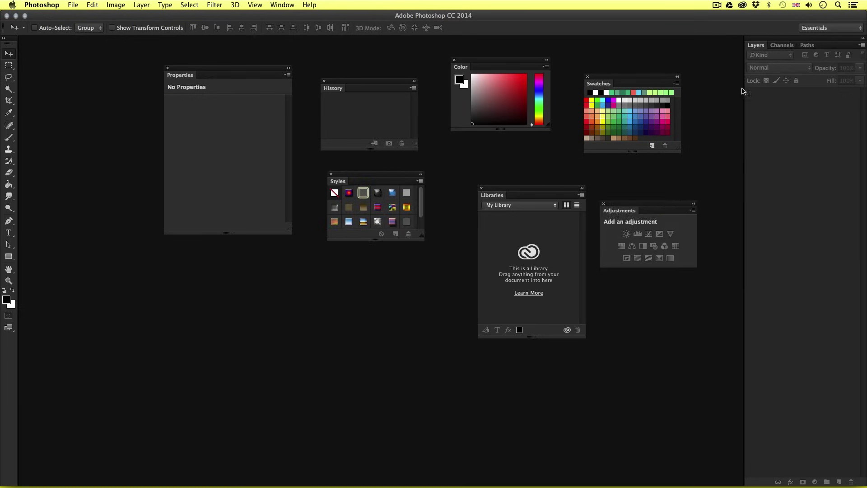
left_click_drag(756, 47, 124, 267)
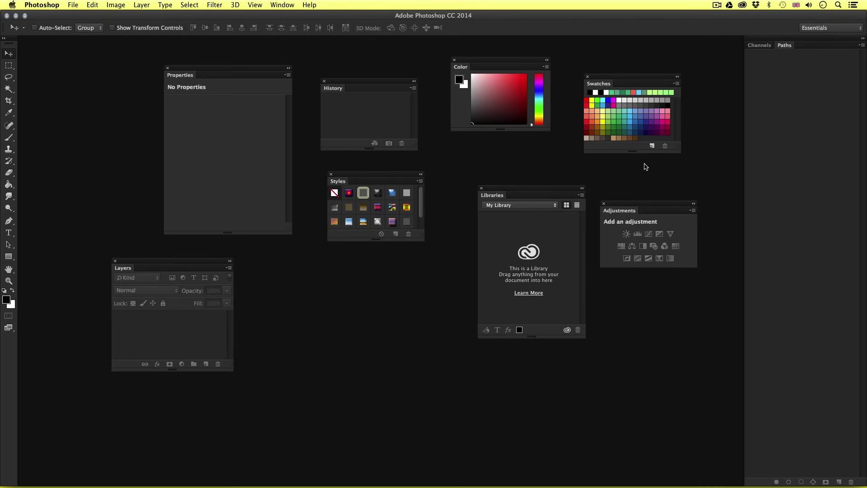
left_click_drag(788, 47, 299, 288)
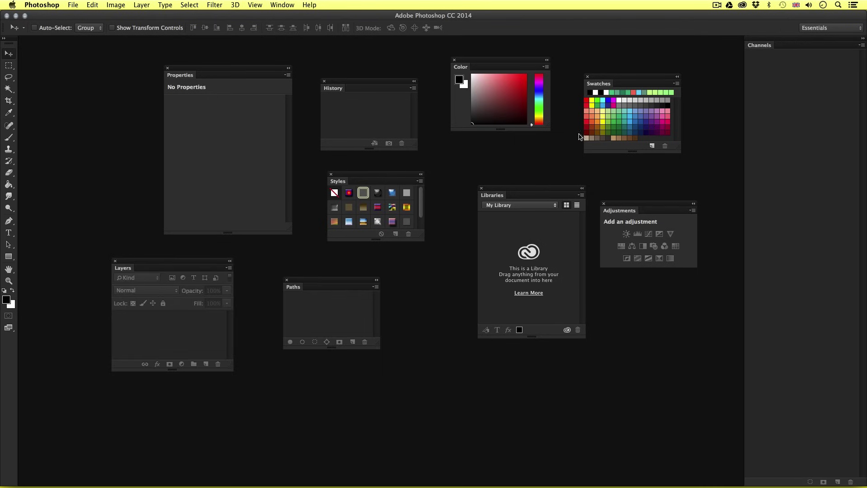
left_click_drag(759, 46, 626, 319)
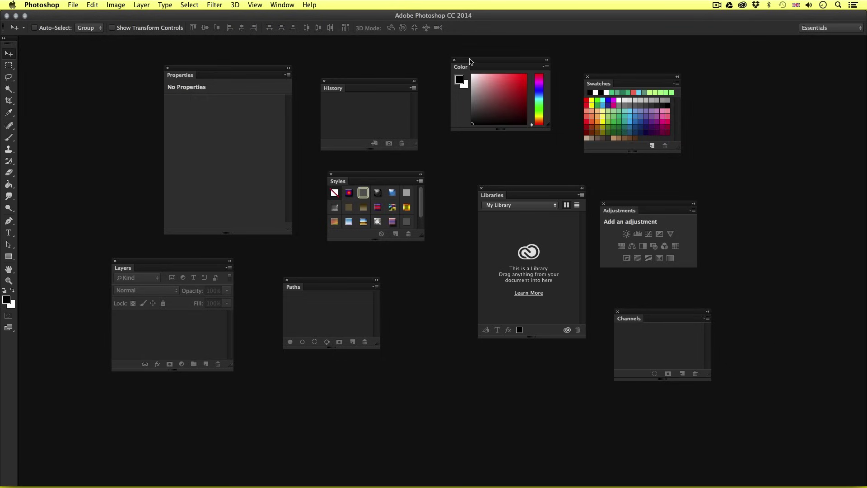
left_click_drag(470, 61, 640, 83)
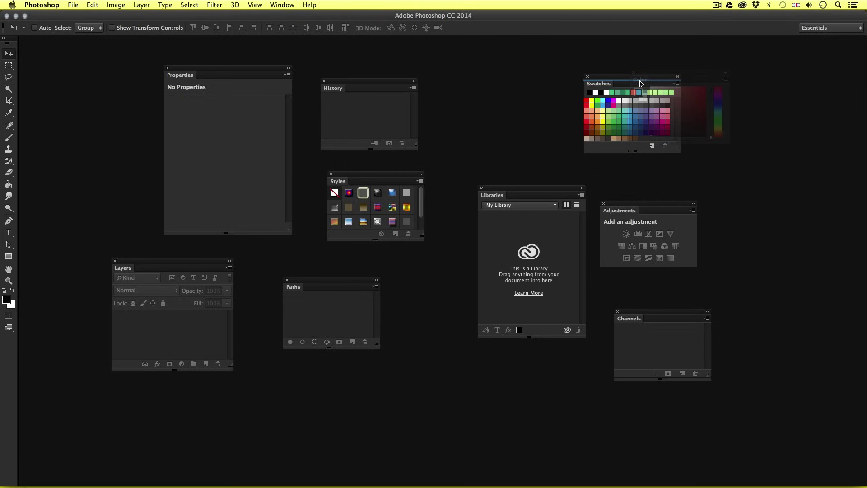
- Tab the Color panel into Swatches and group Paths with Layers
left_click_drag(641, 83, 642, 85)
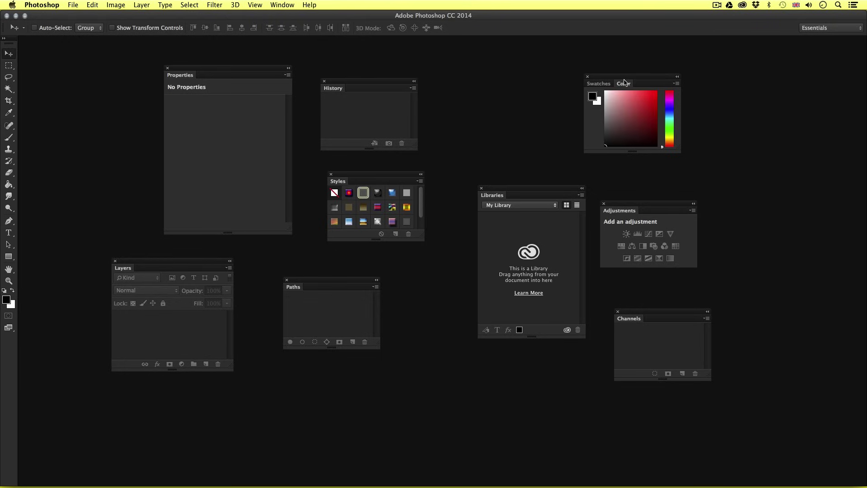
left_click_drag(619, 78, 553, 66)
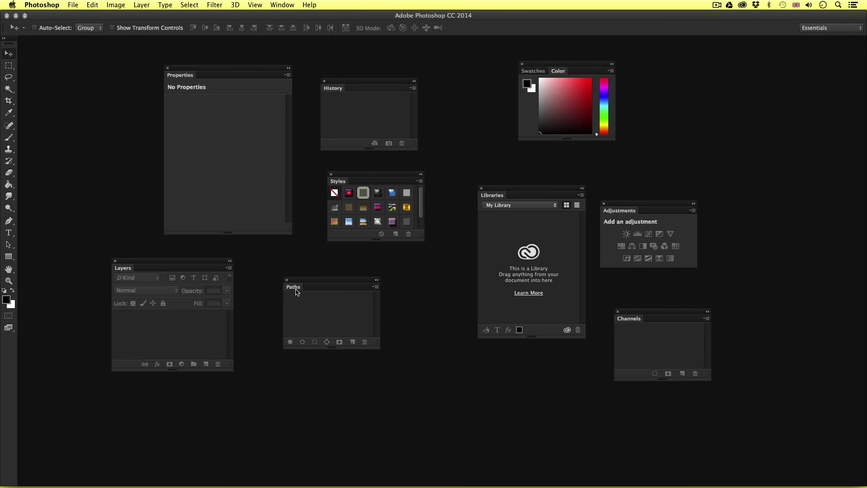
left_click_drag(294, 288, 161, 273)
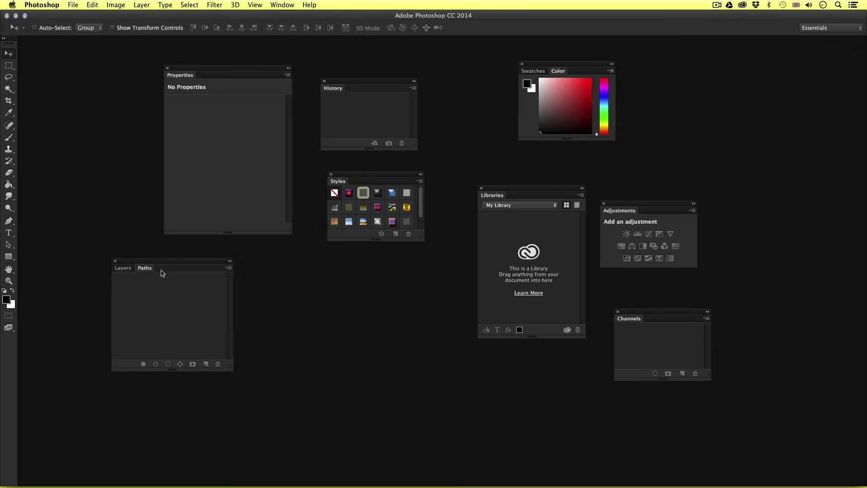
- Add Adjustments and Properties to the Swatches/Color group, then enlarge it and move it right
left_click_drag(611, 213, 582, 74)
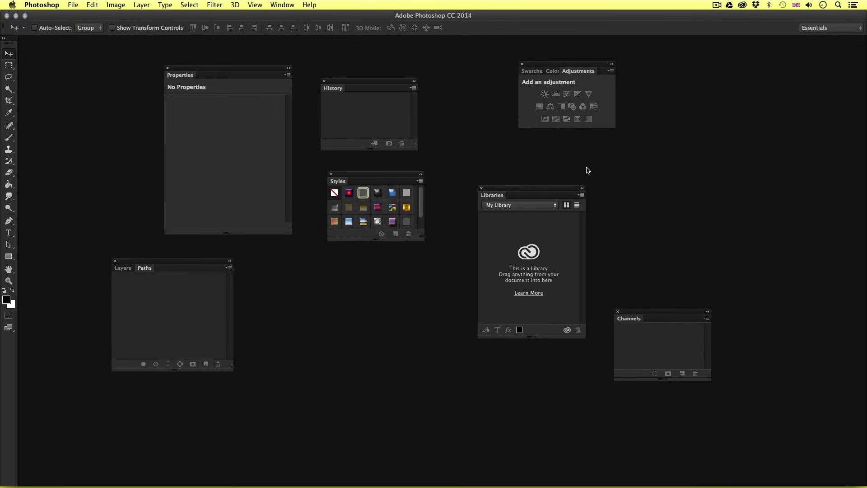
left_click_drag(176, 75, 582, 75)
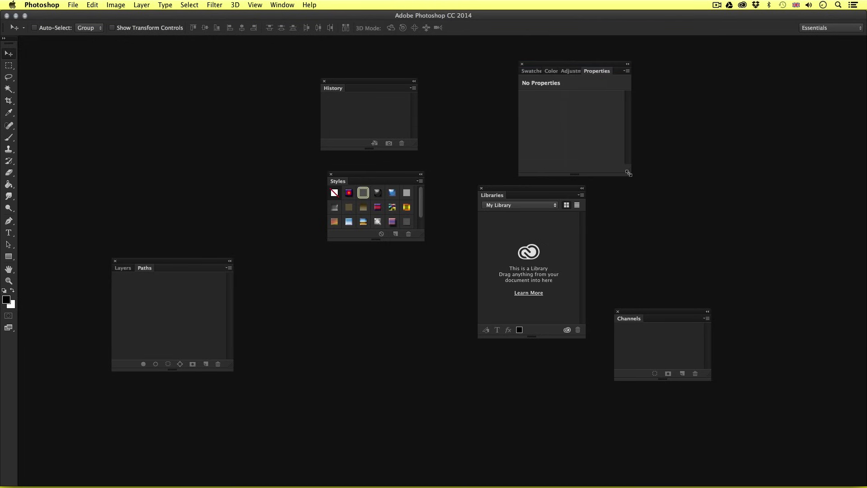
left_click_drag(629, 172, 691, 197)
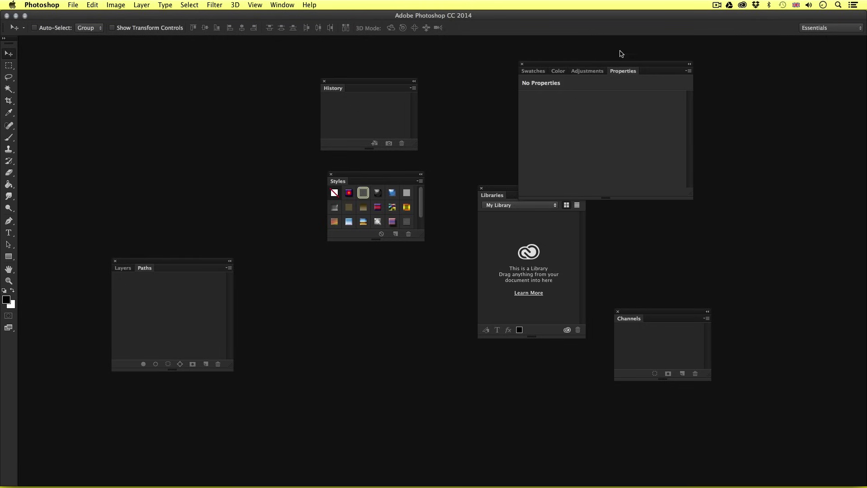
left_click_drag(609, 67, 703, 76)
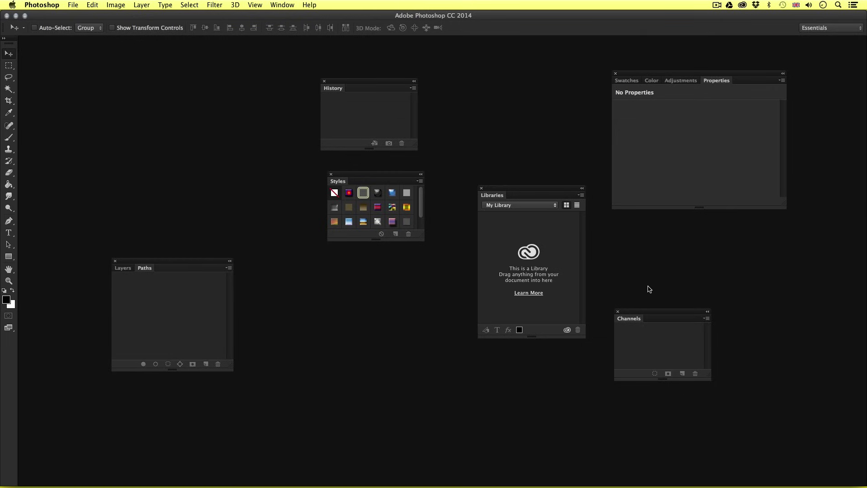
- Close Channels, Libraries, Styles and History, then place the two remaining groups side by side centrally
left_click(618, 312)
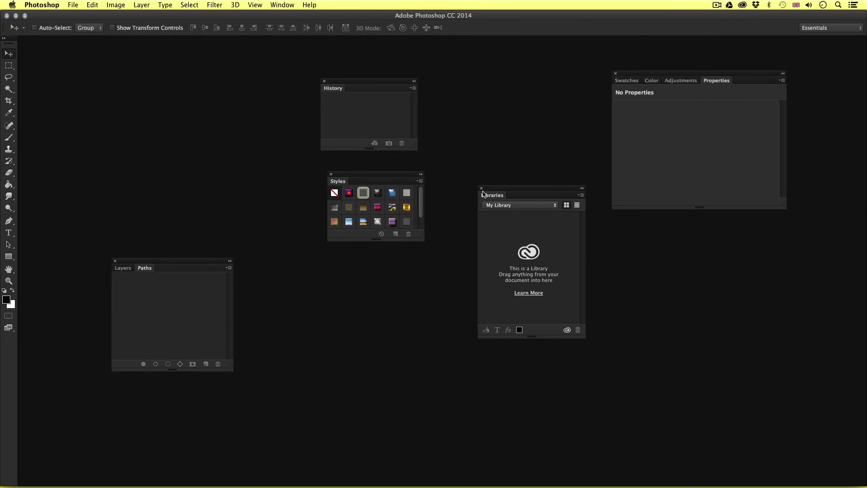
left_click(482, 188)
left_click(331, 174)
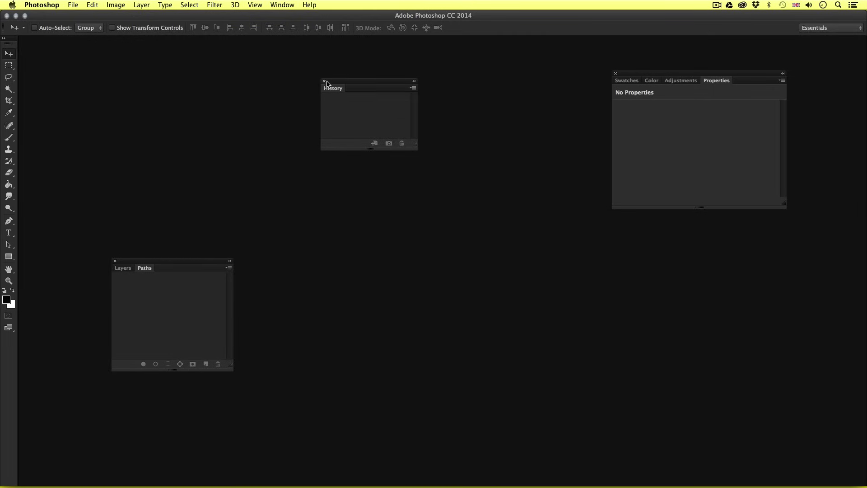
left_click(324, 82)
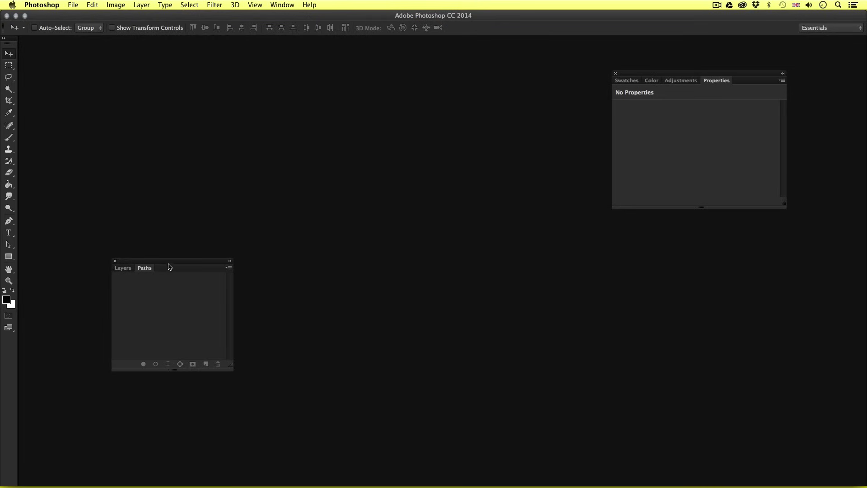
left_click_drag(171, 266, 292, 188)
left_click_drag(634, 74, 414, 185)
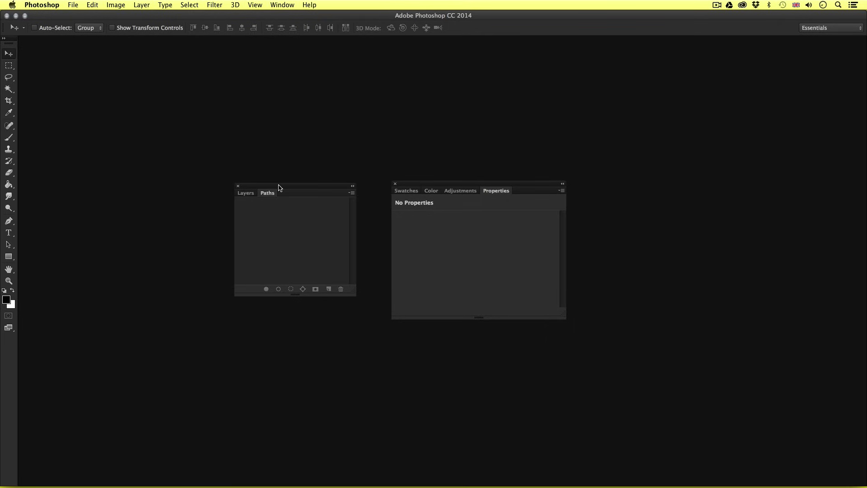
- Dock Layers/Paths beneath the Swatches/Color/Adjustments/Properties group, raise the column, and show Swatches
left_click(246, 193)
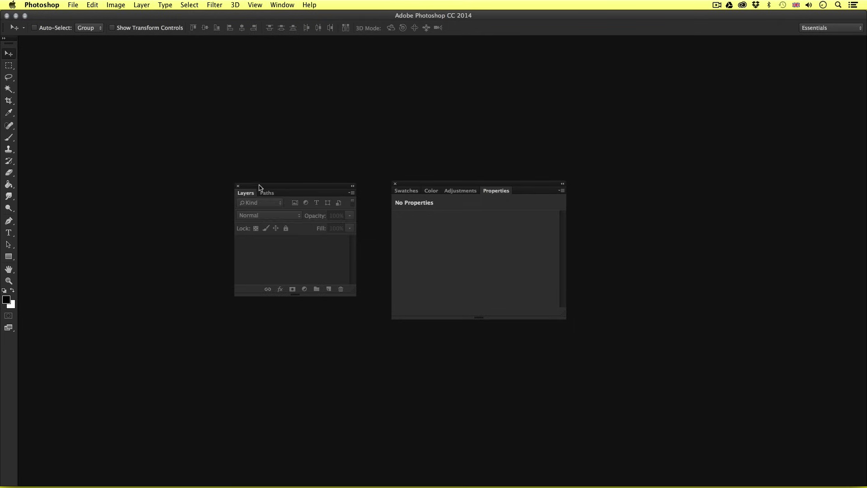
left_click_drag(259, 187, 469, 322)
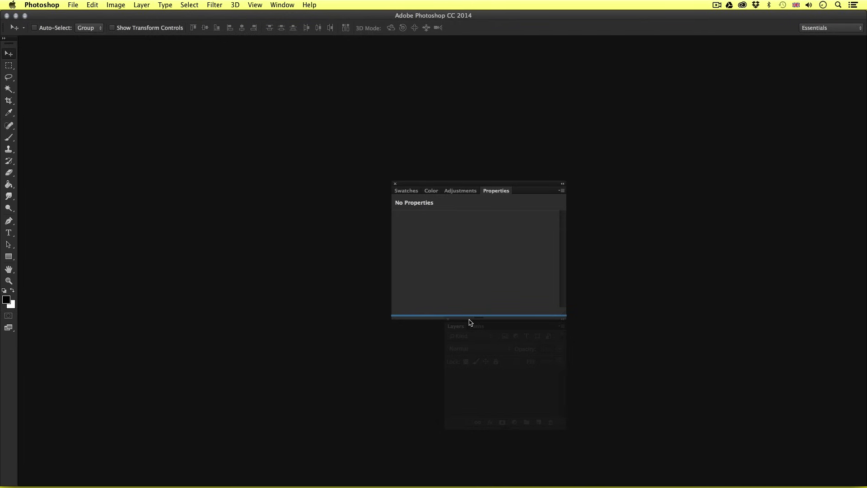
left_click_drag(470, 322, 471, 322)
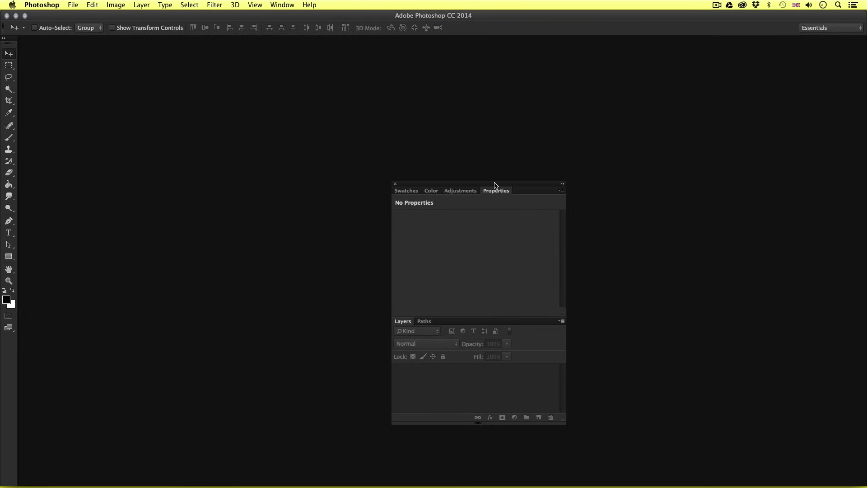
left_click_drag(494, 185, 461, 99)
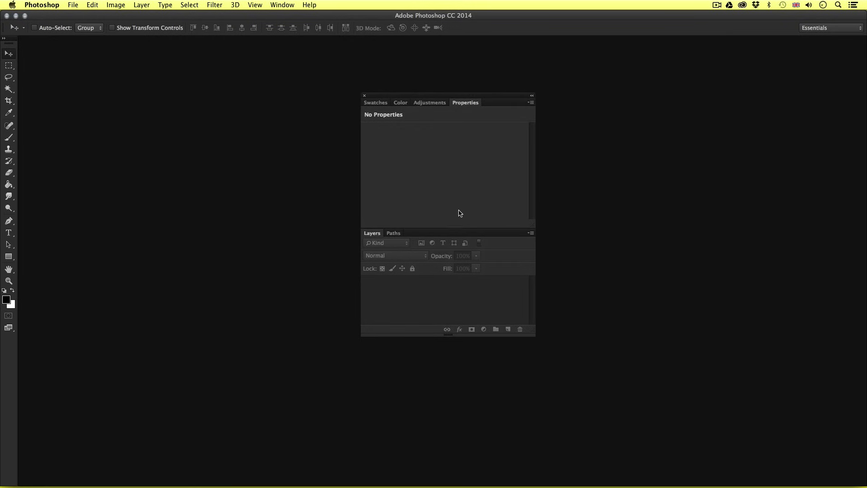
left_click_drag(457, 97, 473, 95)
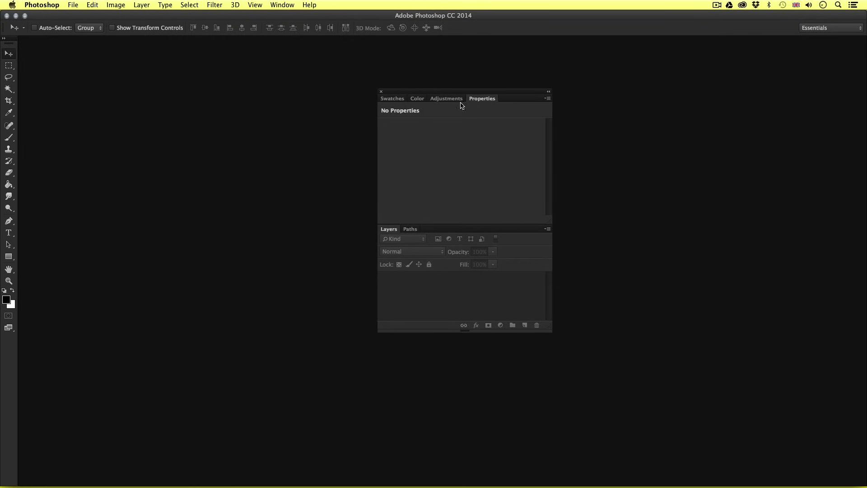
left_click(391, 98)
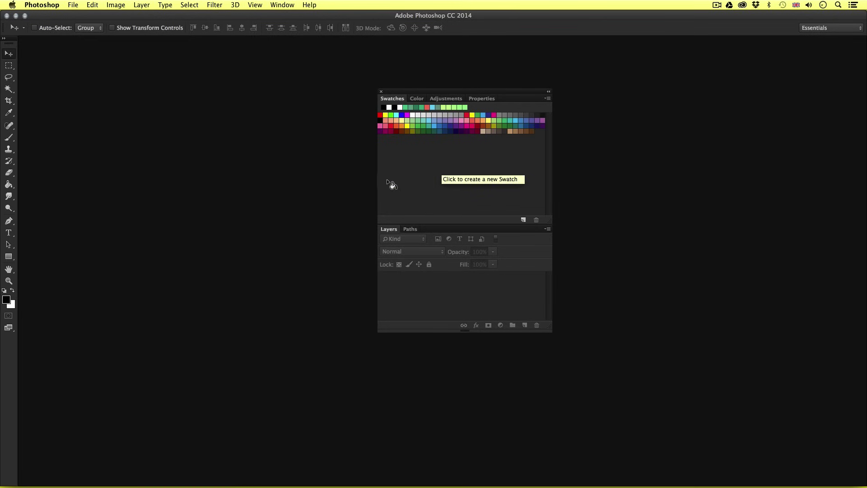
- Show Character and Paragraph from the Window menu, tab them together, and dock them below Layers
left_click(279, 4)
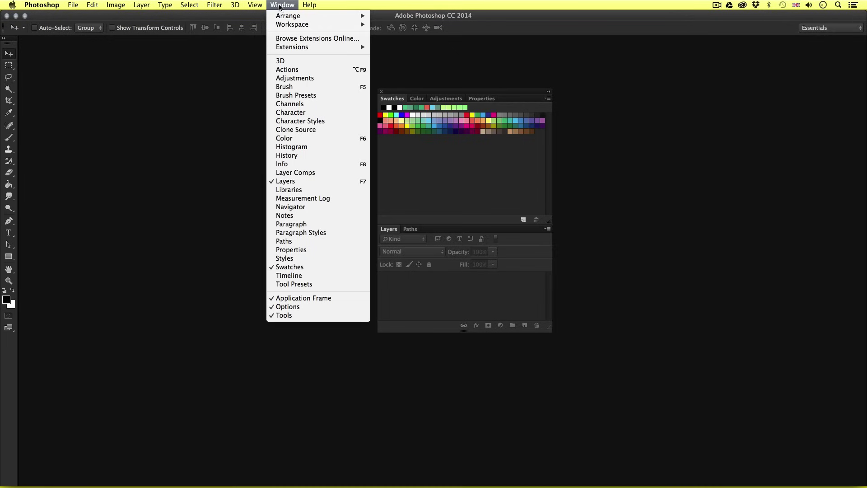
left_click(322, 114)
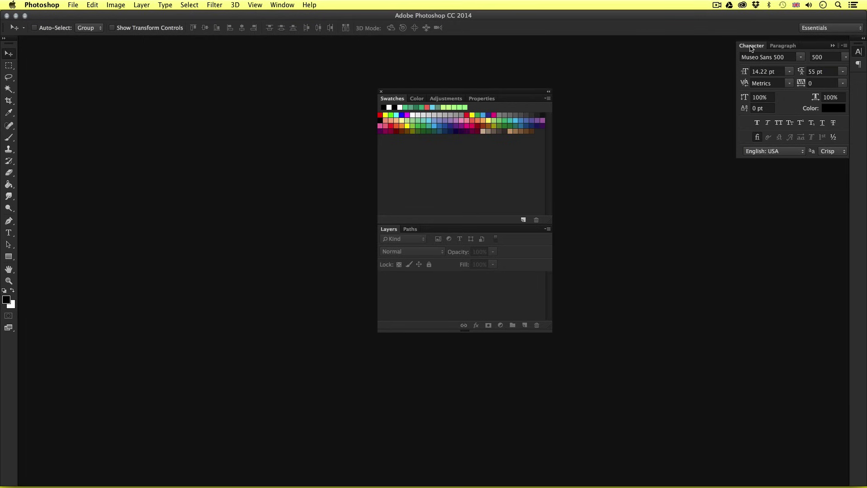
left_click_drag(750, 47, 618, 93)
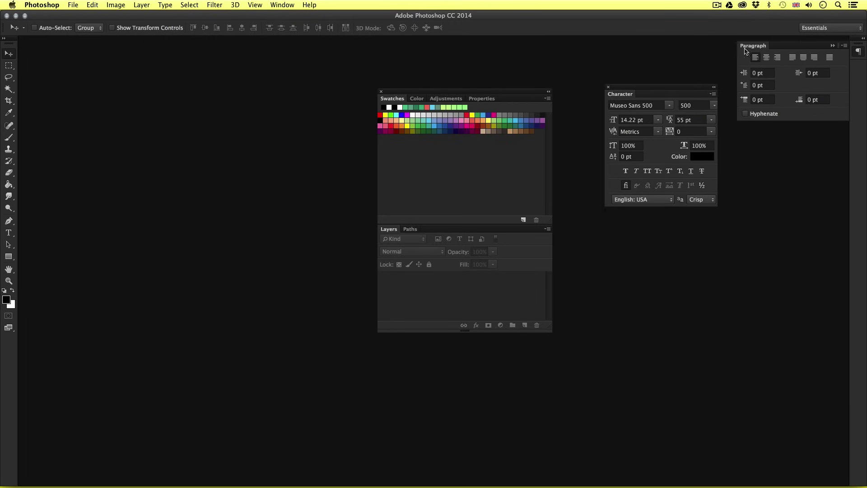
left_click_drag(751, 49, 617, 248)
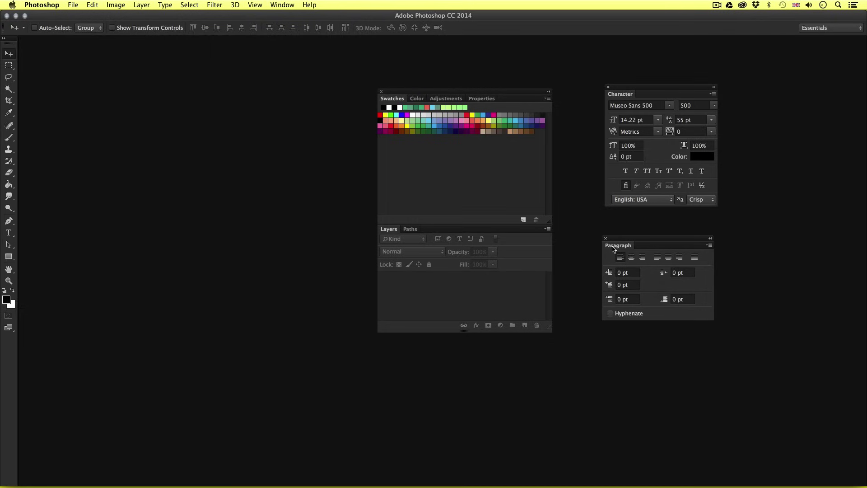
left_click_drag(612, 247, 449, 334)
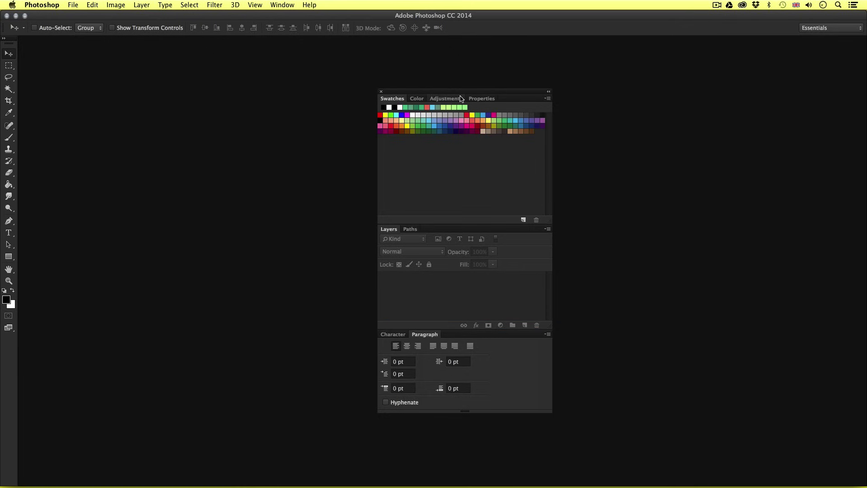
left_click_drag(457, 94, 466, 84)
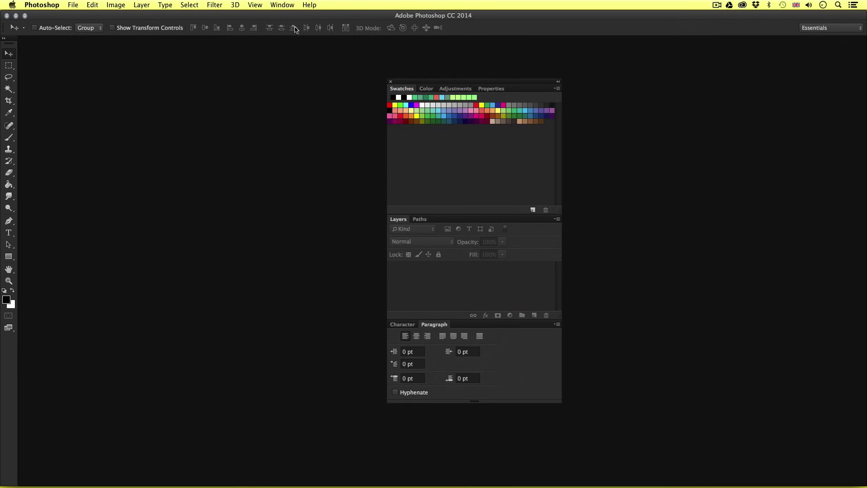
- Show the Brush Presets panel and pull Brush Presets and Brush out as floating panels
left_click(287, 6)
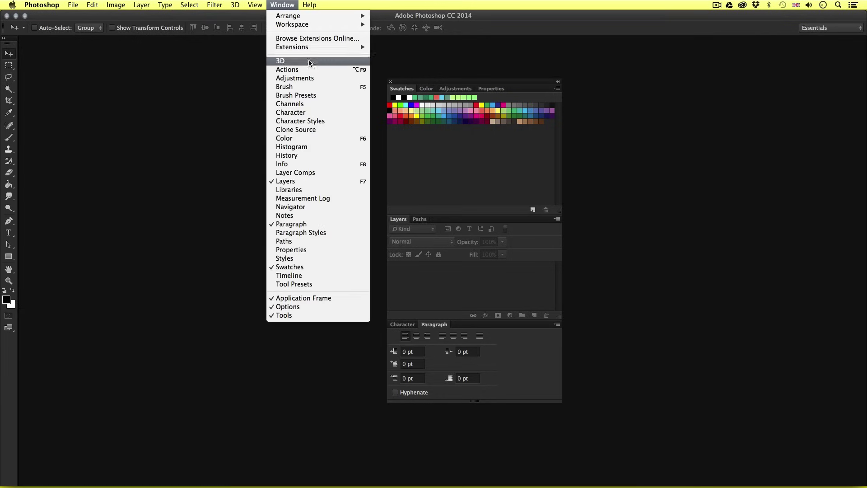
left_click(311, 97)
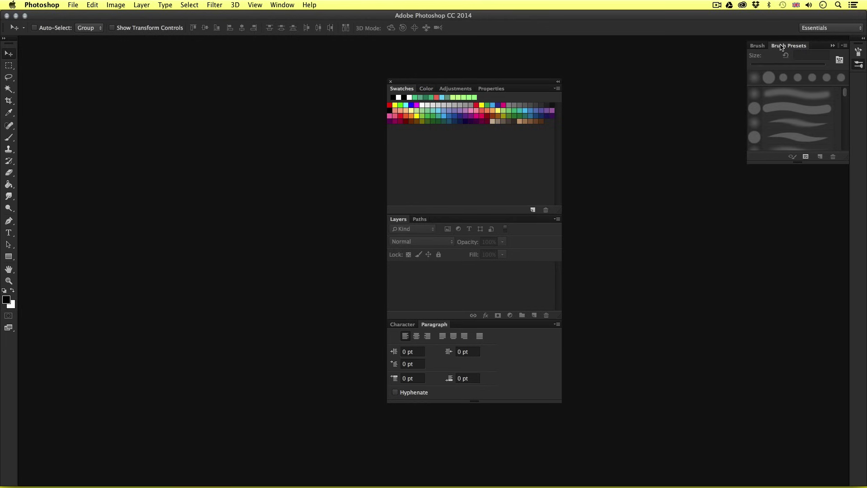
mouse_move(782, 46)
left_mouse_down()
mouse_move(764, 81)
mouse_move(634, 182)
left_mouse_up()
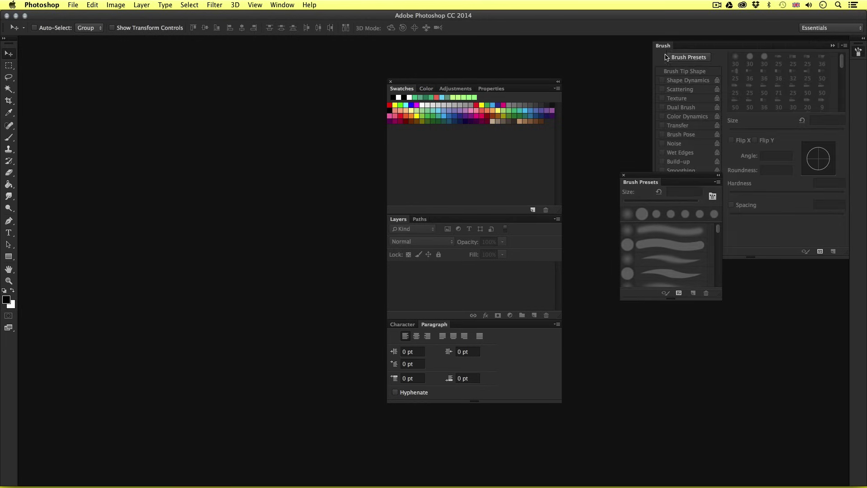
mouse_move(664, 45)
left_mouse_down()
mouse_move(705, 118)
mouse_move(2, 130)
mouse_move(133, 125)
mouse_move(156, 156)
mouse_move(420, 229)
mouse_move(427, 219)
left_mouse_up()
- Dock both brush panels into the Layers group, ordered Layers, Paths, Brush Presets, Brush
mouse_move(630, 185)
left_mouse_down()
mouse_move(595, 203)
mouse_move(494, 220)
left_mouse_up()
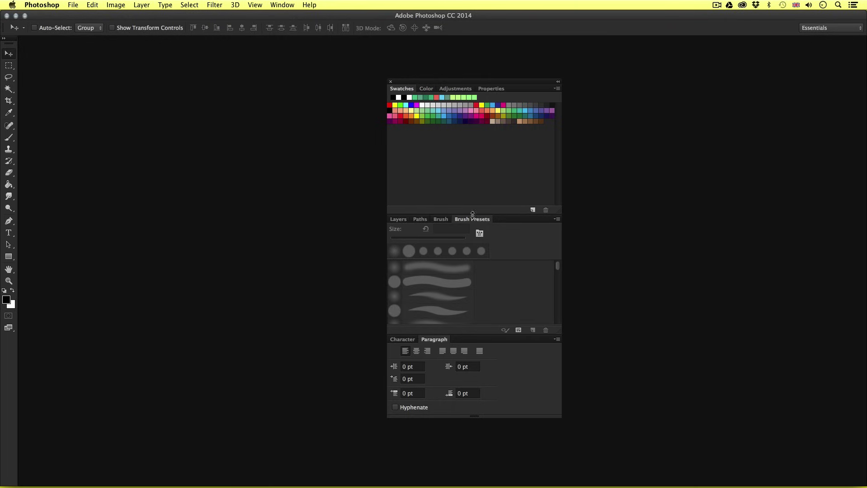
mouse_move(473, 219)
left_mouse_down()
mouse_move(436, 221)
mouse_move(468, 221)
mouse_move(457, 221)
left_mouse_up()
mouse_move(393, 221)
left_mouse_down()
mouse_move(485, 222)
mouse_move(402, 222)
left_mouse_up()
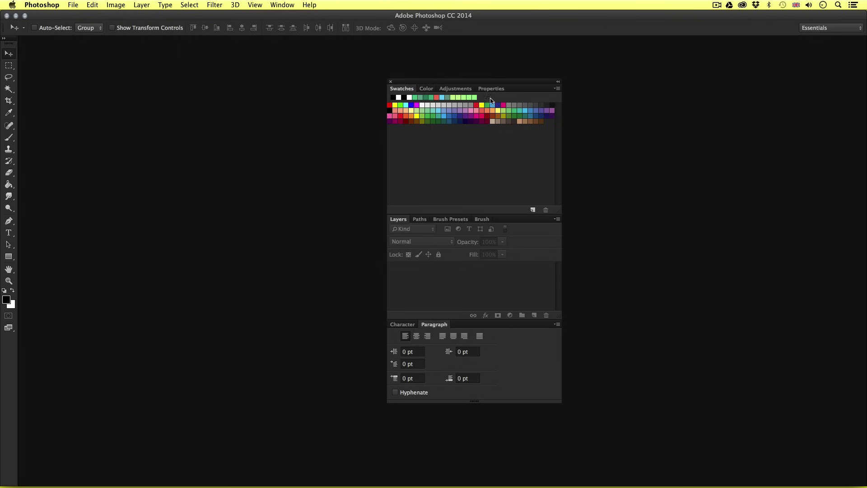
left_click_drag(468, 84, 865, 119)
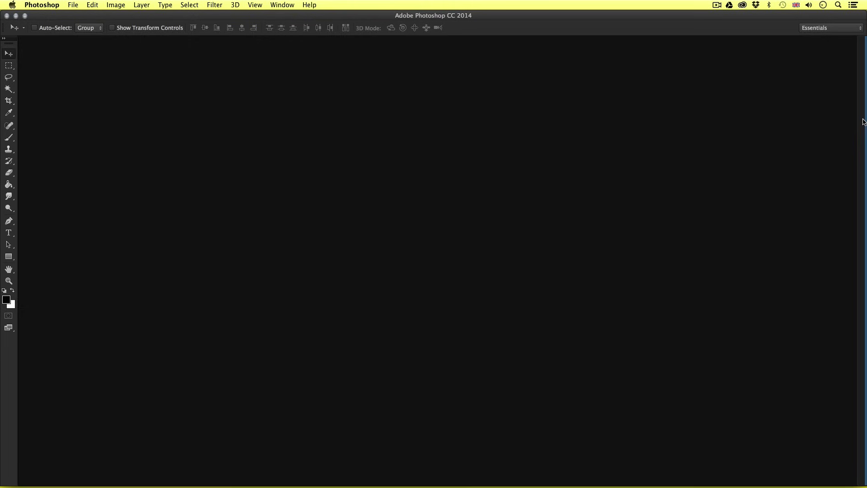
- Dock the stack on the right edge, show Character, enlarge Layers, and widen the column
left_click_drag(863, 118, 863, 123)
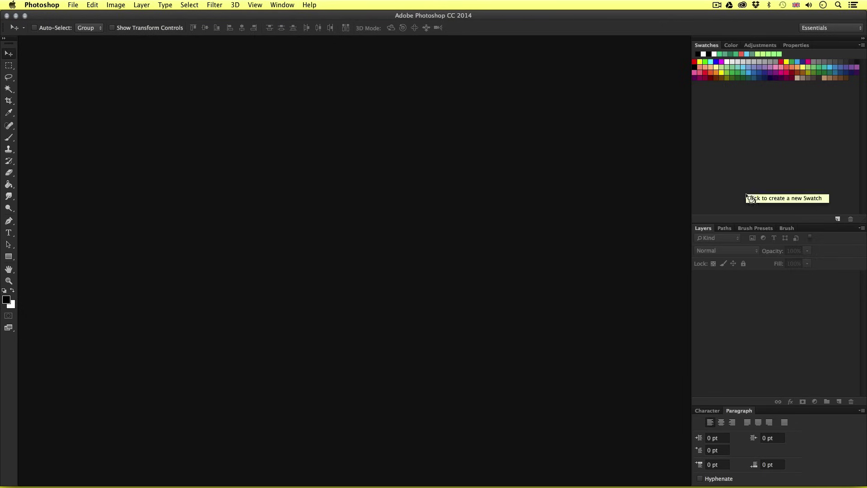
left_click(707, 411)
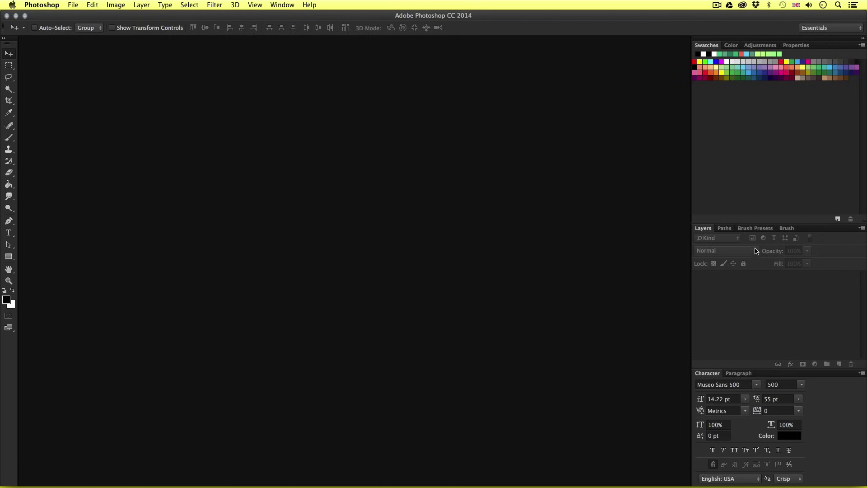
left_click_drag(745, 222, 745, 177)
left_click_drag(687, 266, 681, 266)
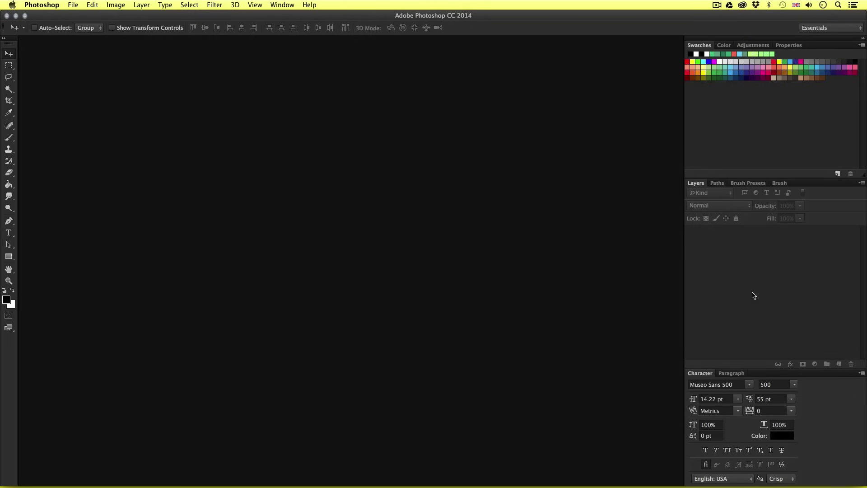
- Save the panel layout as a new workspace named 'Tutorial Workspace'
left_click(284, 5)
mouse_move(283, 18)
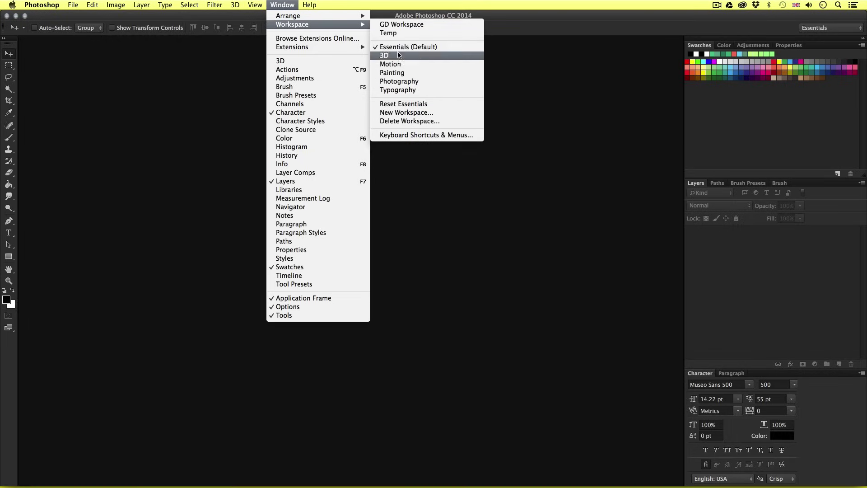
left_click(406, 116)
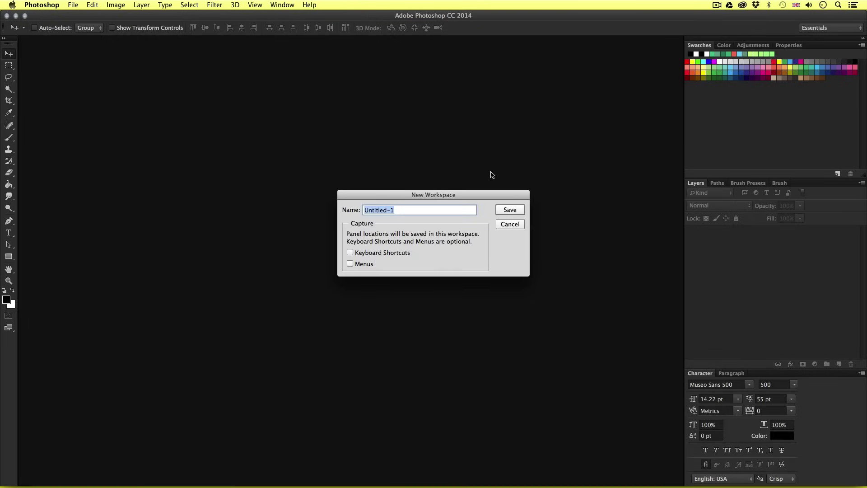
type("Tutorial Workspace")
left_click(519, 212)
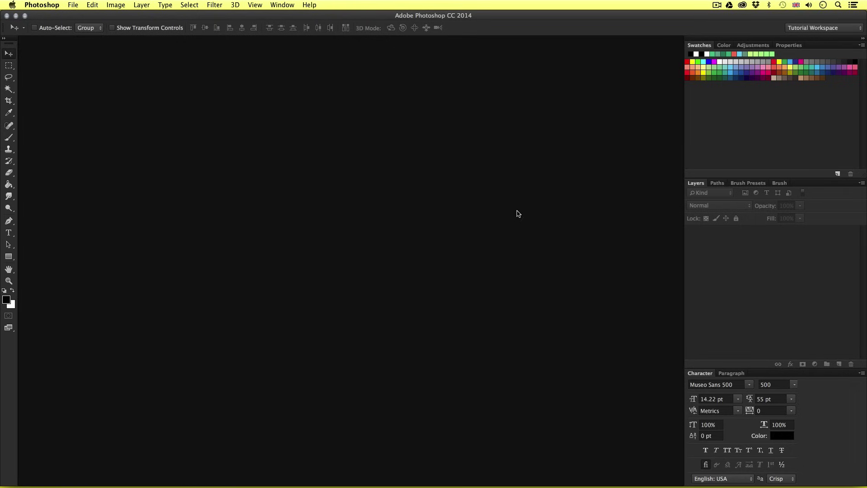
left_click(848, 28)
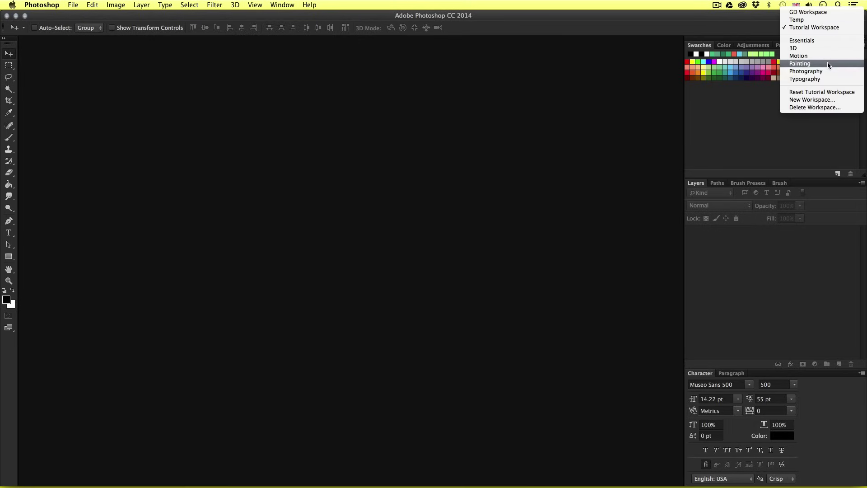
left_click(801, 63)
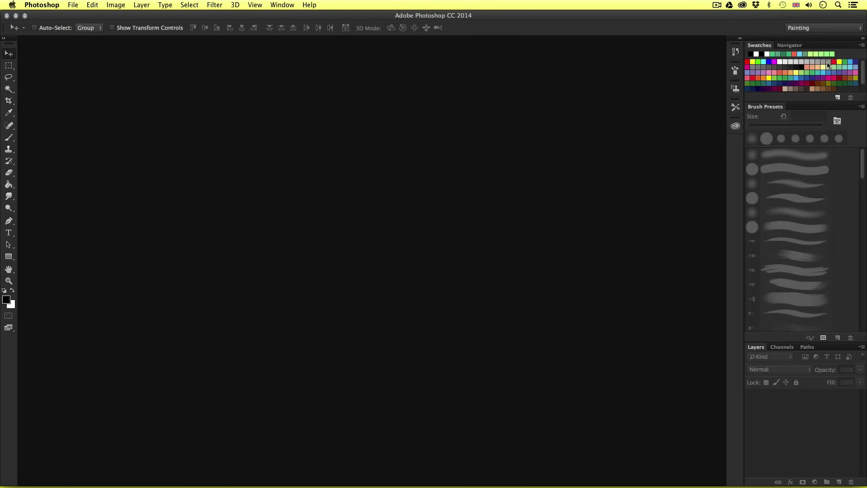
left_click(828, 29)
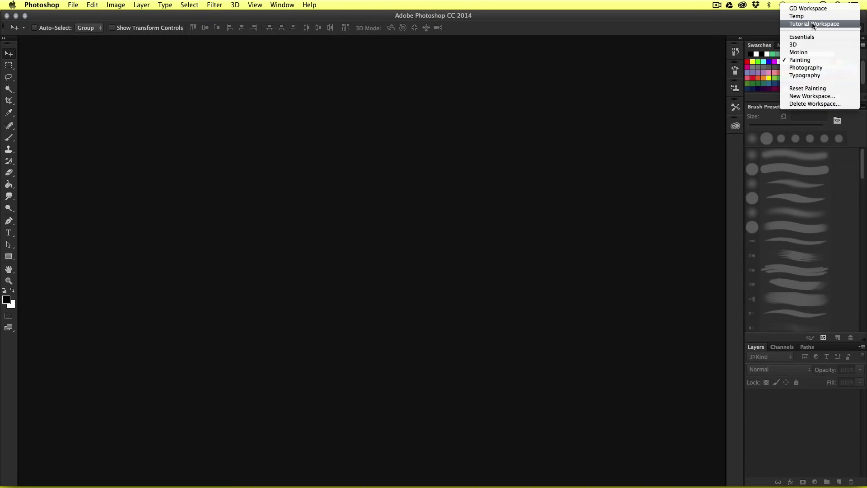
left_click(813, 23)
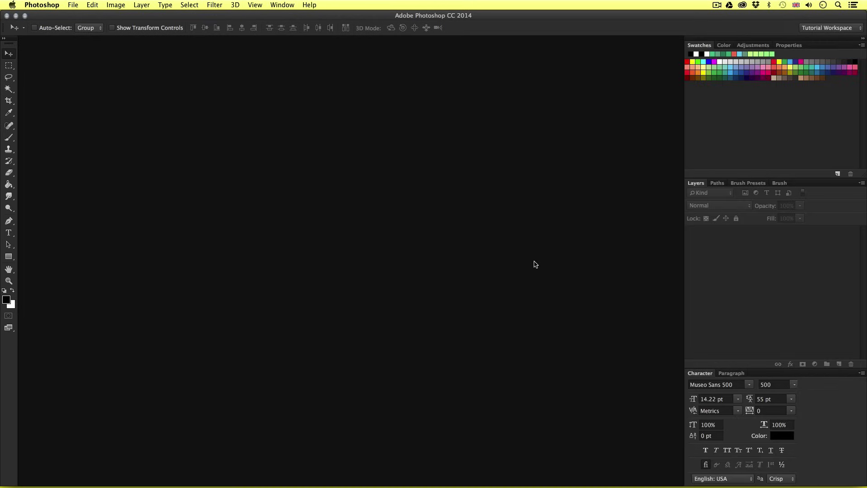